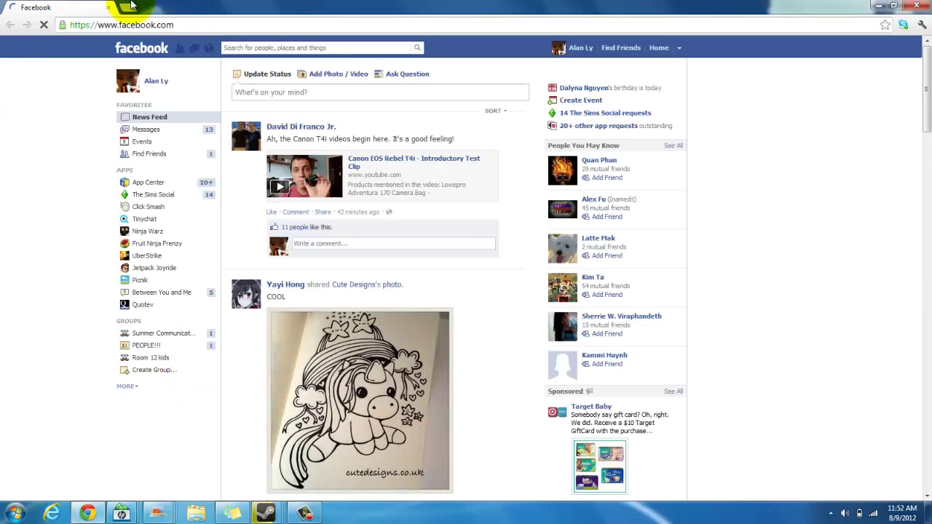
Go to google.com in Chrome's address bar
{"action": "left_click", "coordinate": [200, 25]}
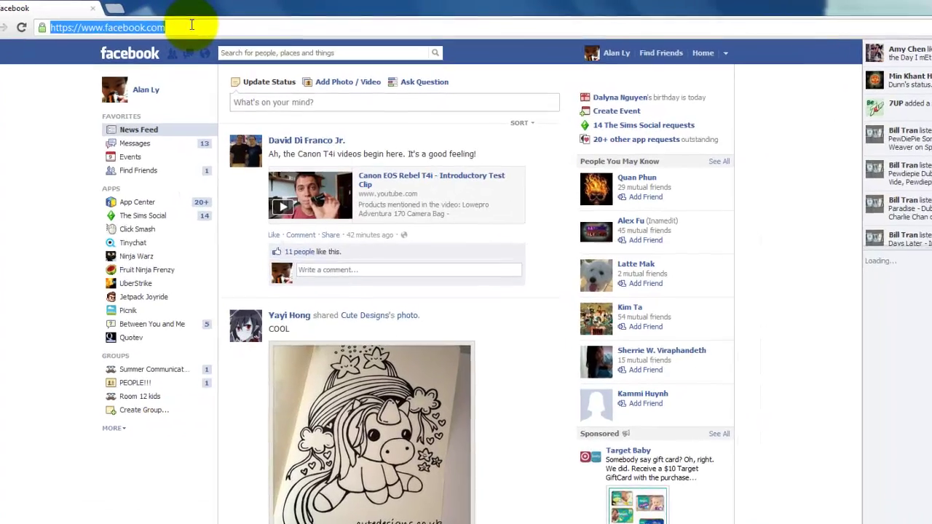
{"action": "type", "text": "goo"}
{"action": "key", "text": "Return"}
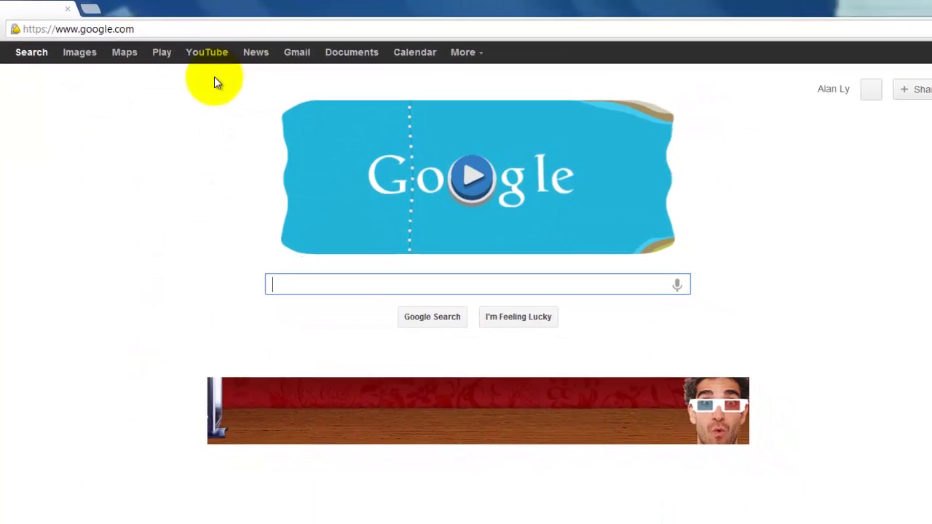
{"action": "left_click", "coordinate": [366, 207]}
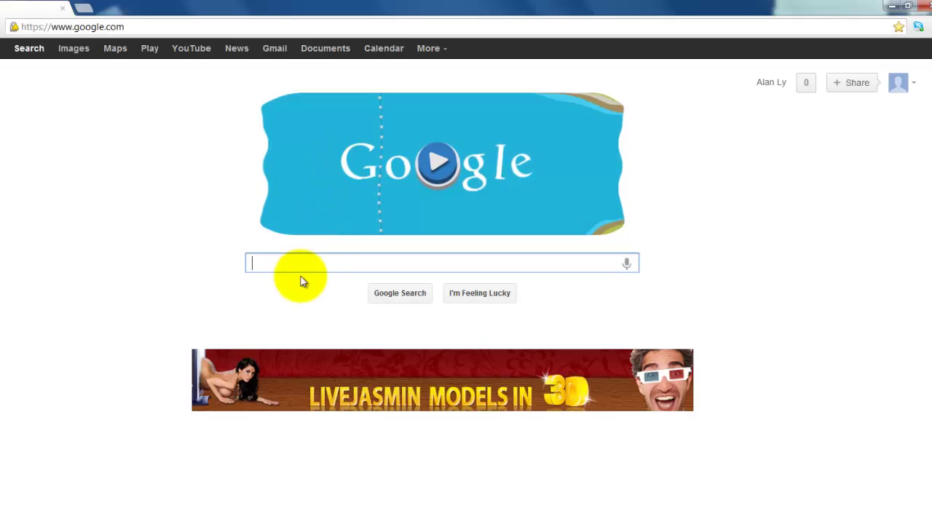
{"action": "left_click", "coordinate": [287, 225]}
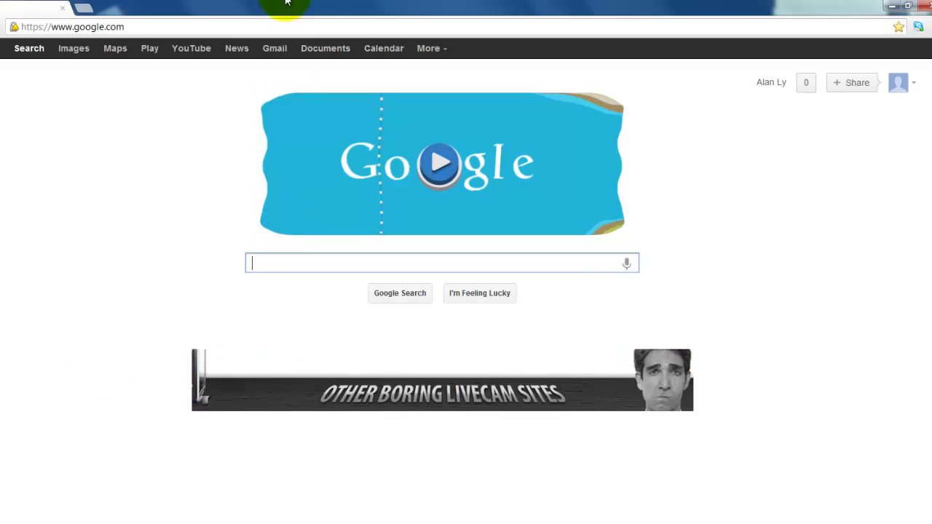
Paste the Softonic Hamachi URL to load its download page and scroll through it
{"action": "left_click", "coordinate": [386, 23]}
{"action": "type", "text": "http://hamachi.en.softonic.com/"}
{"action": "key", "text": "Return"}
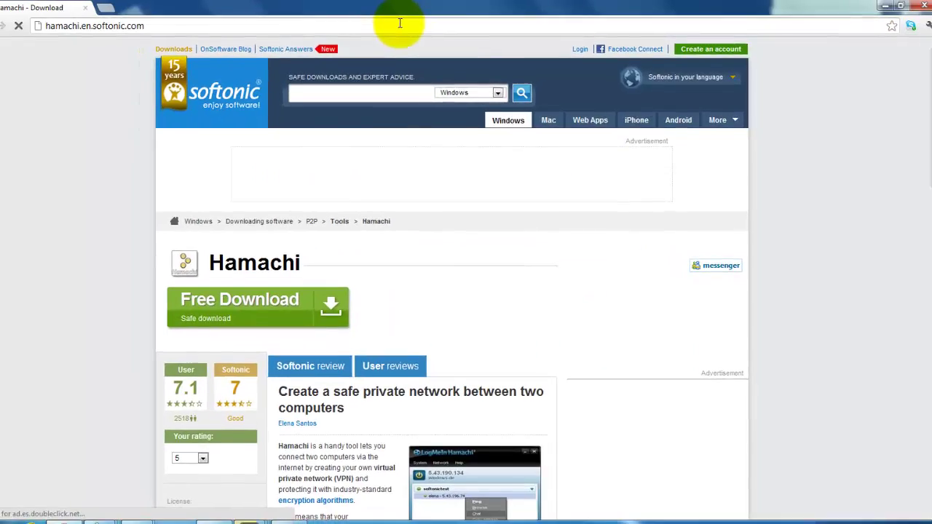
{"action": "scroll", "coordinate": [47, 213], "scroll_direction": "down", "scroll_amount": 3}
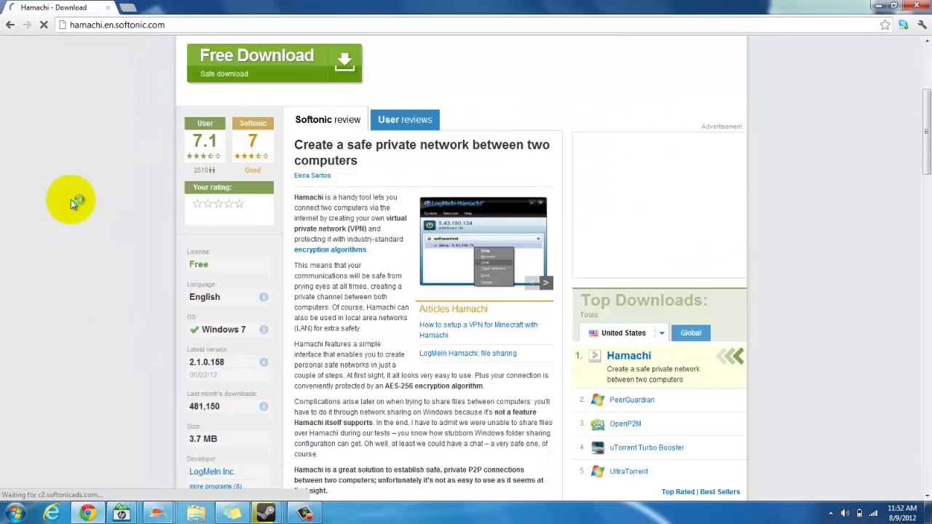
{"action": "scroll", "coordinate": [71, 203], "scroll_direction": "down", "scroll_amount": 2}
{"action": "scroll", "coordinate": [73, 208], "scroll_direction": "up", "scroll_amount": 4}
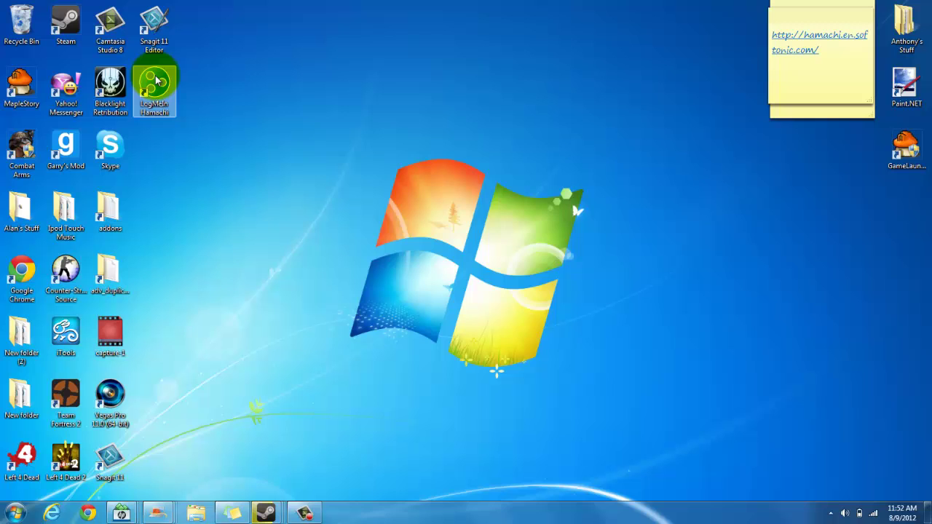
Launch LogMeIn Hamachi from the desktop and choose Network > Create a new network
{"action": "double_click", "coordinate": [156, 79]}
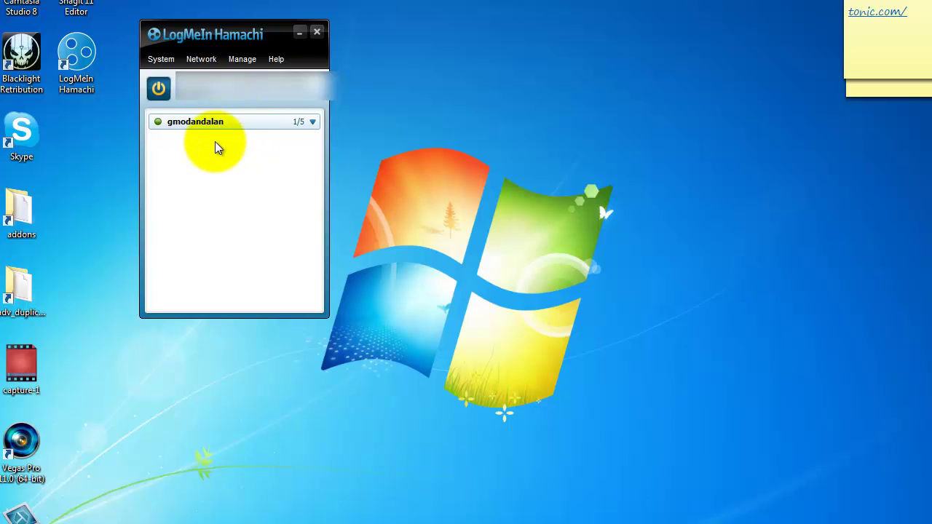
{"action": "left_click", "coordinate": [194, 59]}
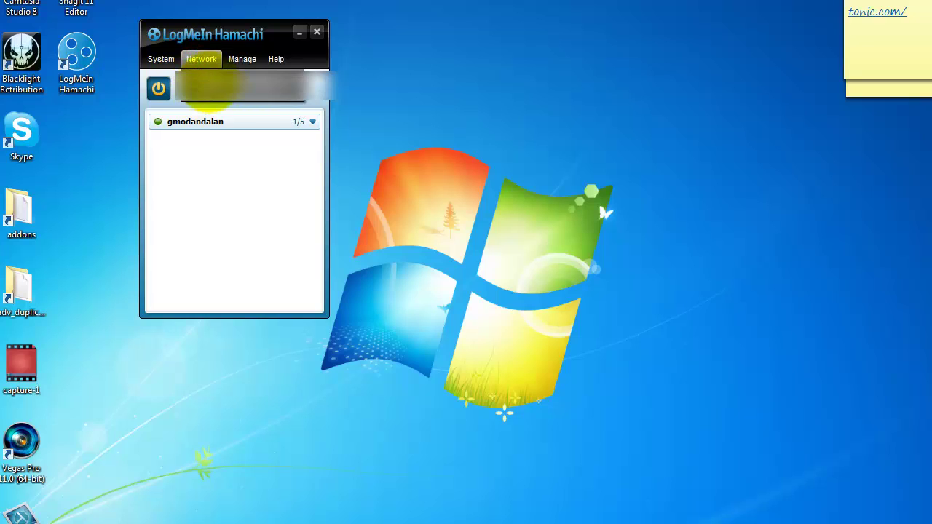
{"action": "left_click", "coordinate": [198, 169]}
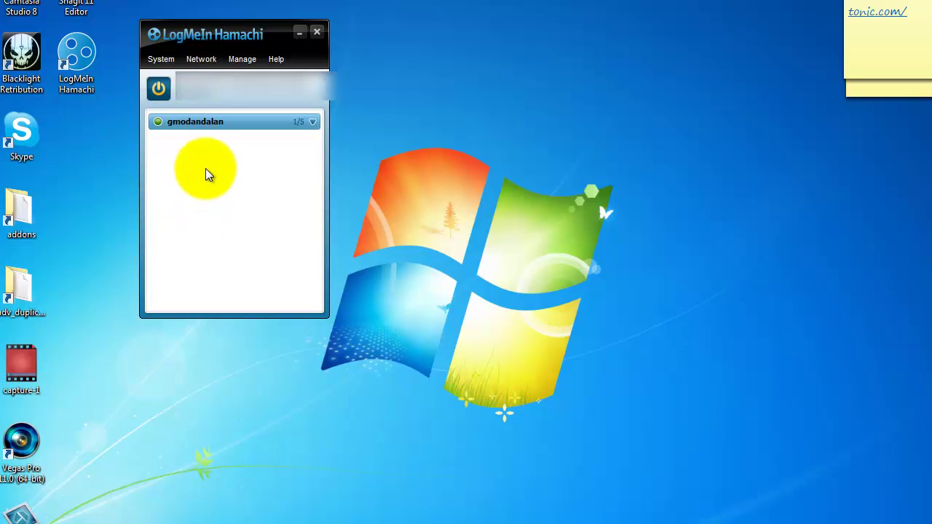
{"action": "left_click", "coordinate": [201, 61]}
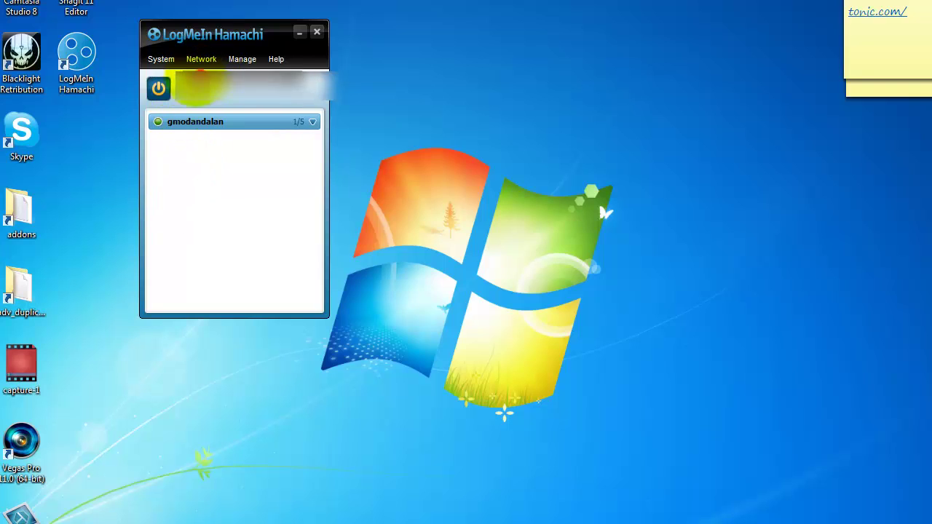
{"action": "left_click", "coordinate": [199, 86]}
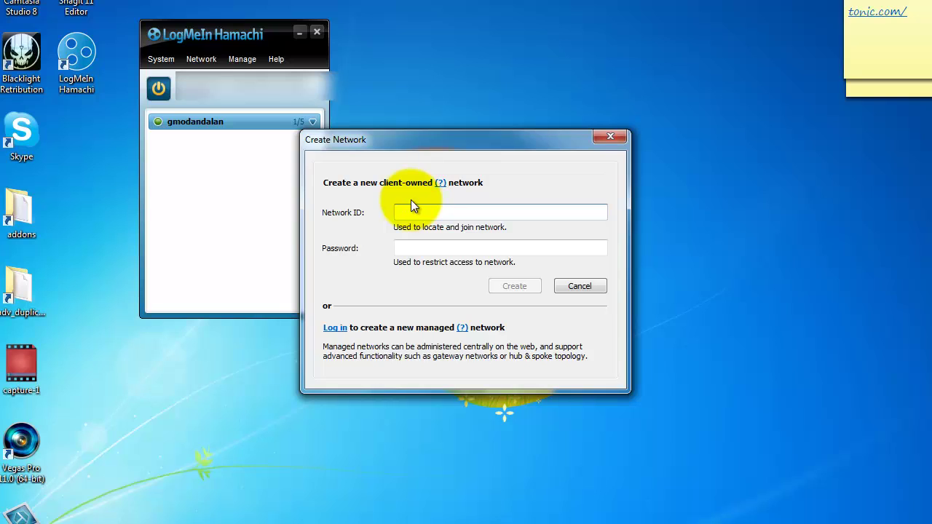
Create a password-protected network, changing the taken ID gmodandbill to gmodandbilll
{"action": "type", "text": "gmodandbill"}
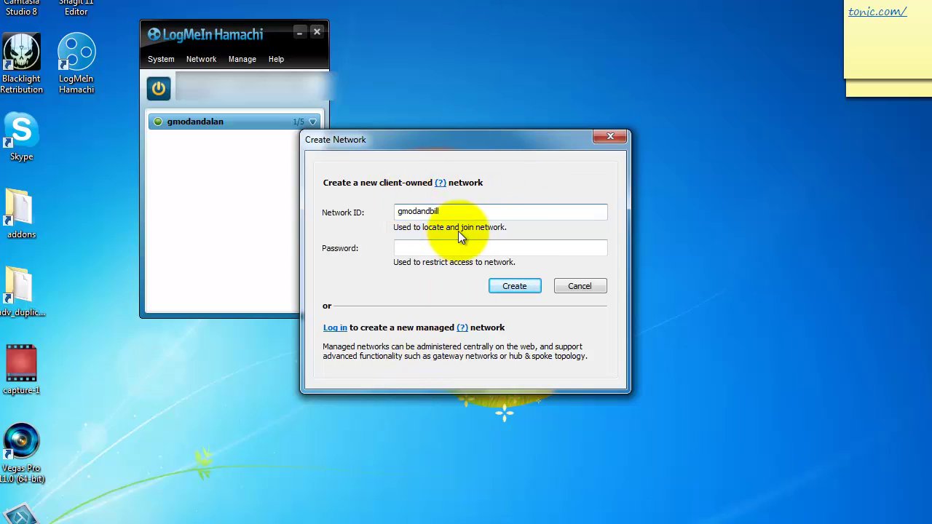
{"action": "left_click", "coordinate": [465, 243]}
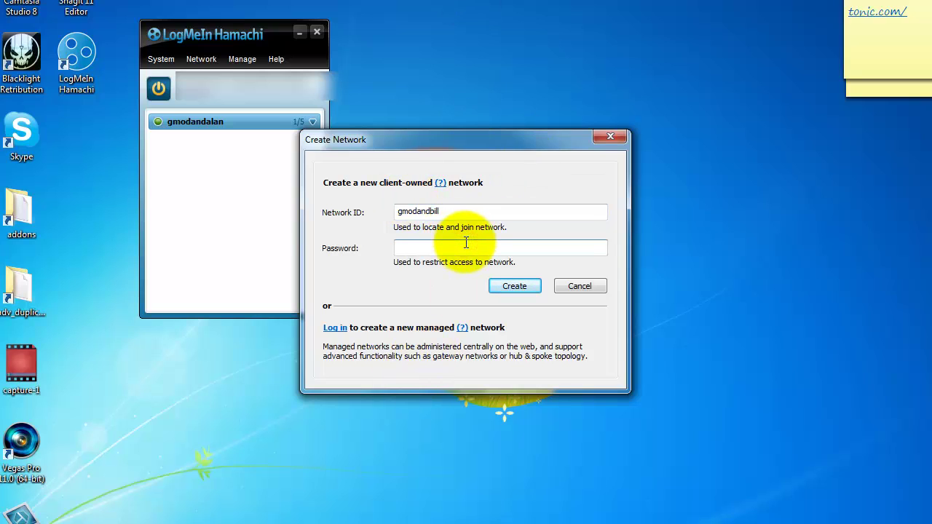
{"action": "left_click", "coordinate": [530, 287]}
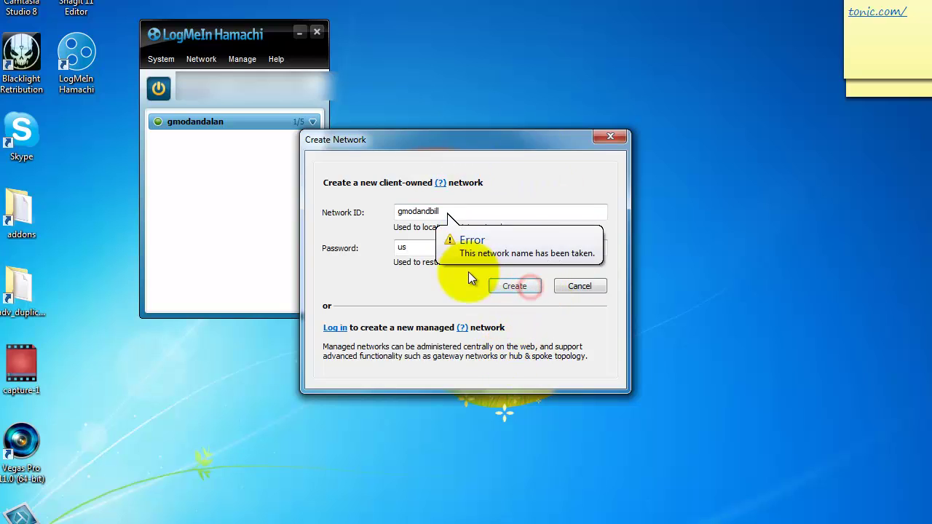
{"action": "left_click", "coordinate": [509, 214]}
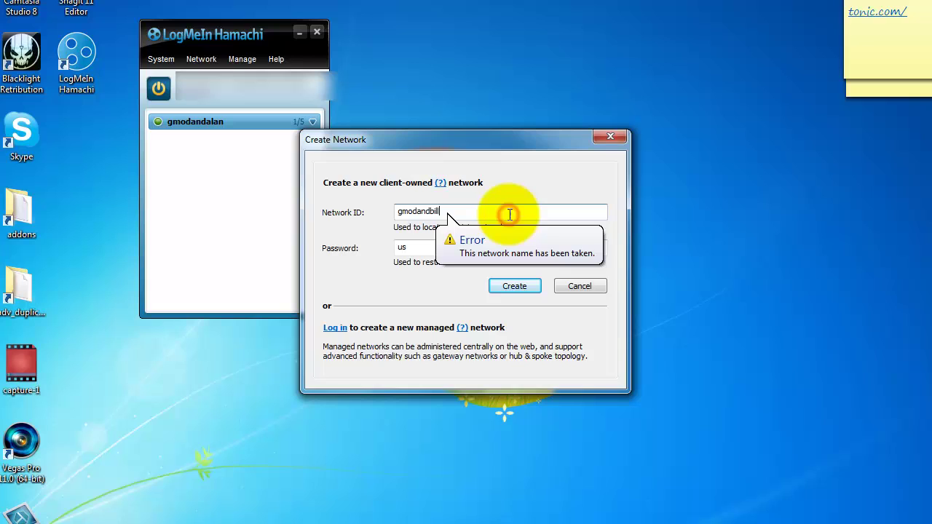
{"action": "key", "text": "BackSpace"}
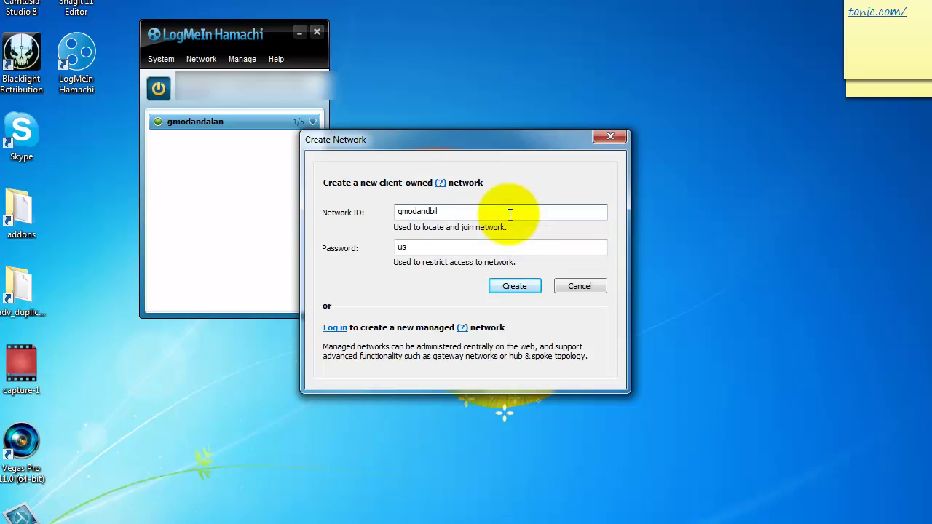
{"action": "type", "text": "lll"}
{"action": "key", "text": "Return"}
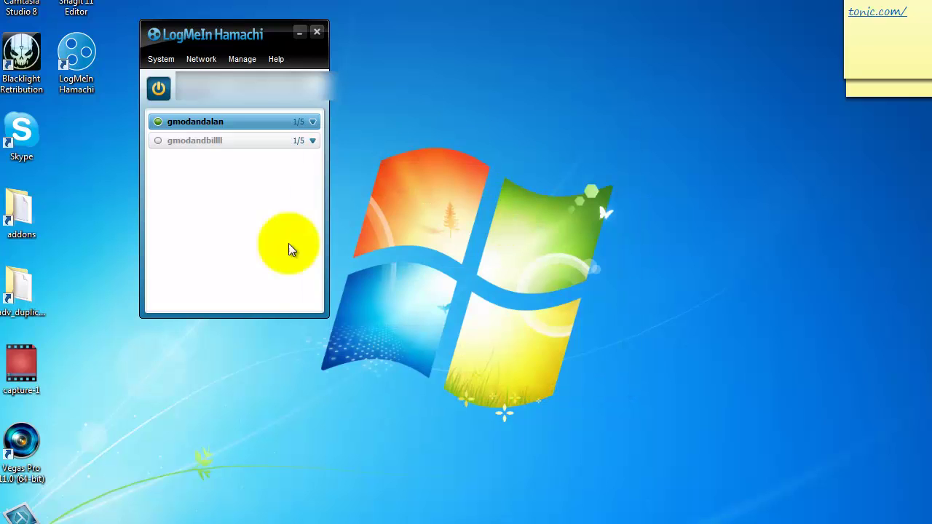
Select the gmodandbilll network row, then minimize the Hamachi window
{"action": "left_click", "coordinate": [179, 136]}
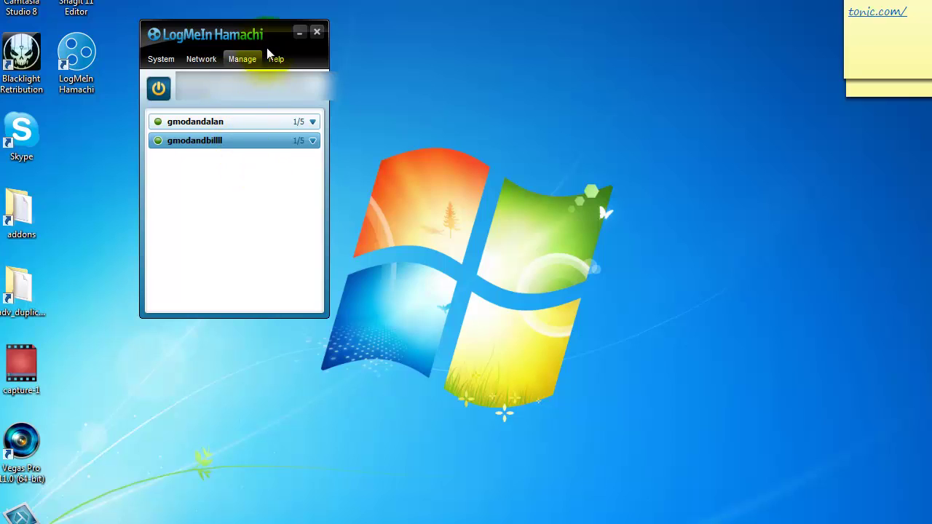
{"action": "left_click", "coordinate": [299, 32]}
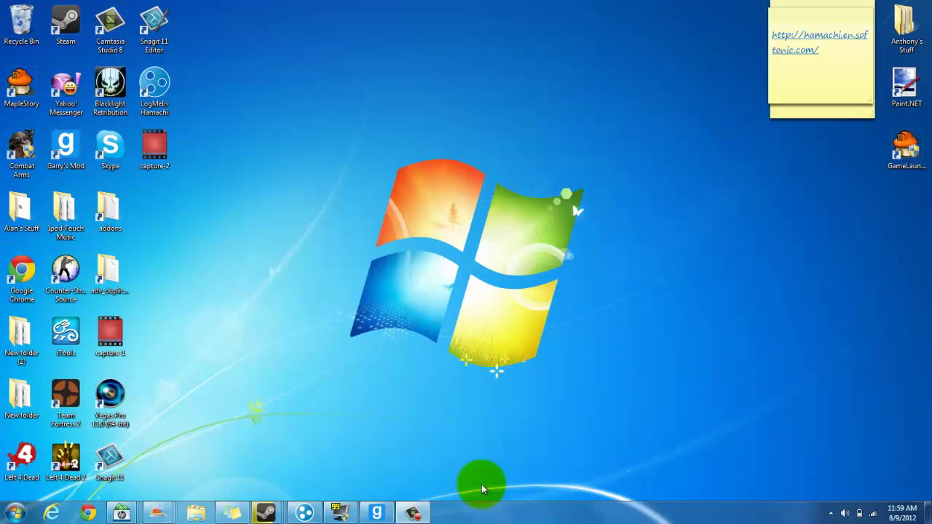
{"action": "left_click", "coordinate": [304, 513]}
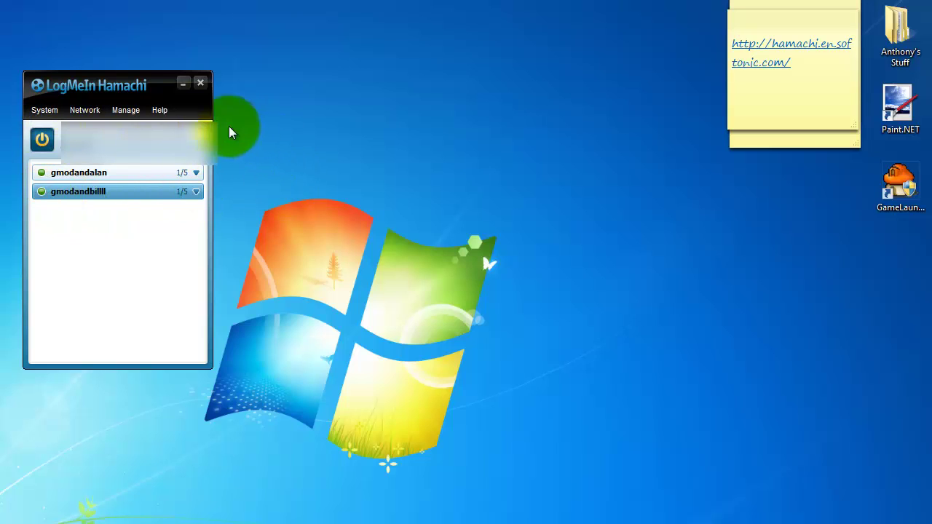
{"action": "left_click", "coordinate": [186, 86]}
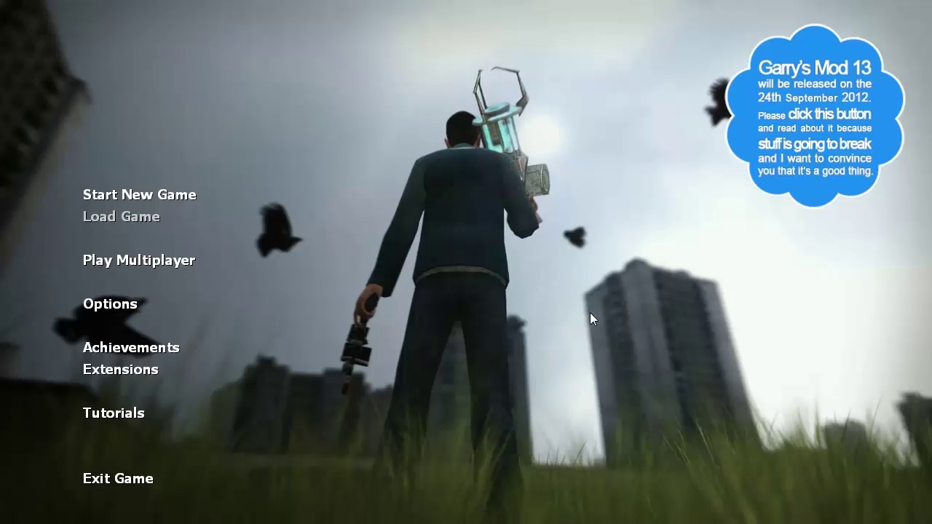
{"action": "left_click", "coordinate": [153, 198]}
{"action": "scroll", "coordinate": [523, 148], "scroll_direction": "down", "scroll_amount": 3}
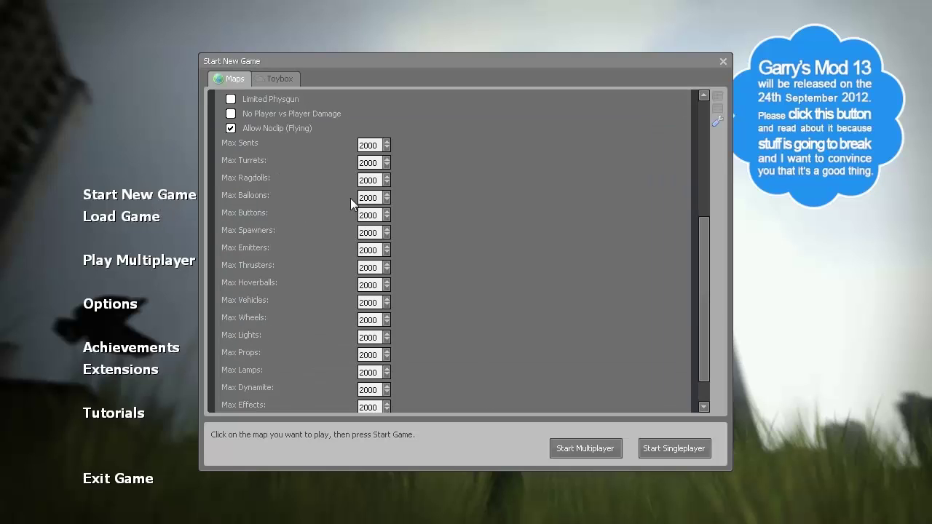
{"action": "scroll", "coordinate": [437, 204], "scroll_direction": "up", "scroll_amount": 6}
{"action": "scroll", "coordinate": [379, 249], "scroll_direction": "down", "scroll_amount": 5}
{"action": "scroll", "coordinate": [364, 263], "scroll_direction": "up", "scroll_amount": 6}
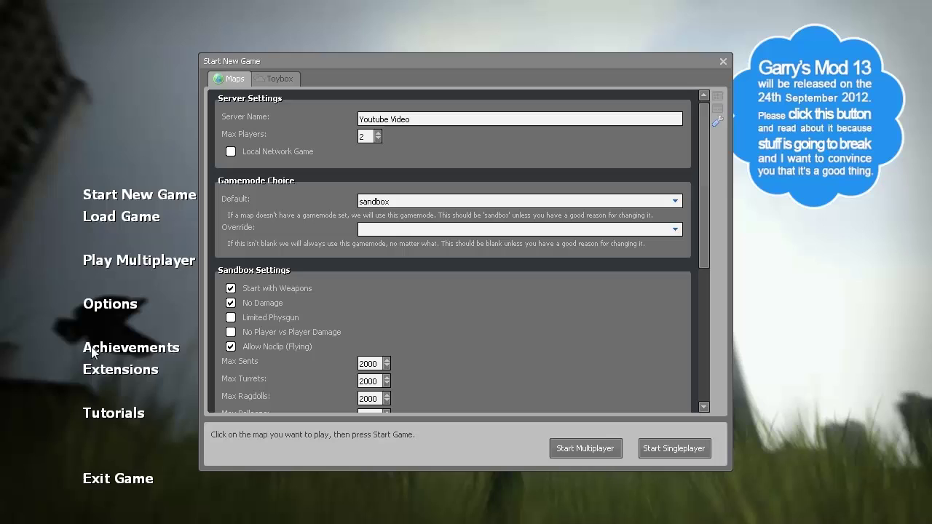
{"action": "left_click", "coordinate": [721, 62]}
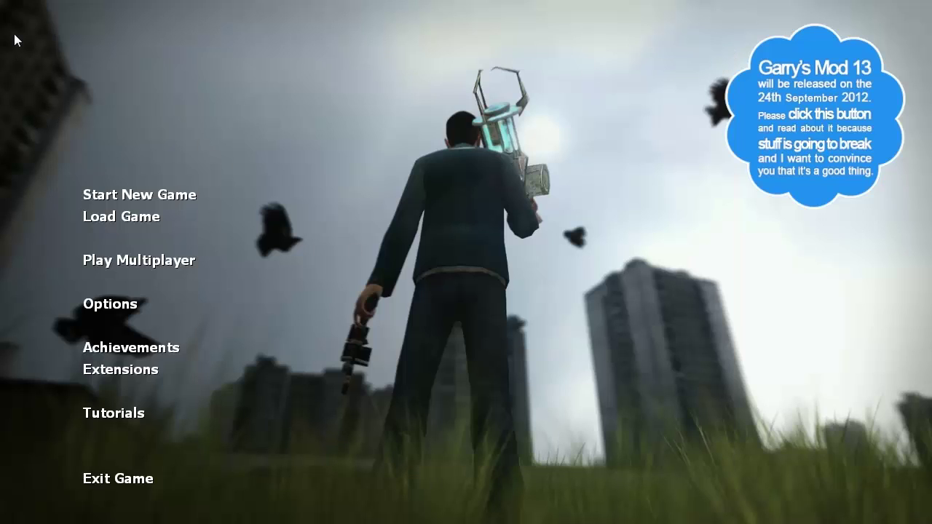
Confirm the developer console is enabled in the keyboard options, then open it and type 'connect'
{"action": "left_click", "coordinate": [89, 304]}
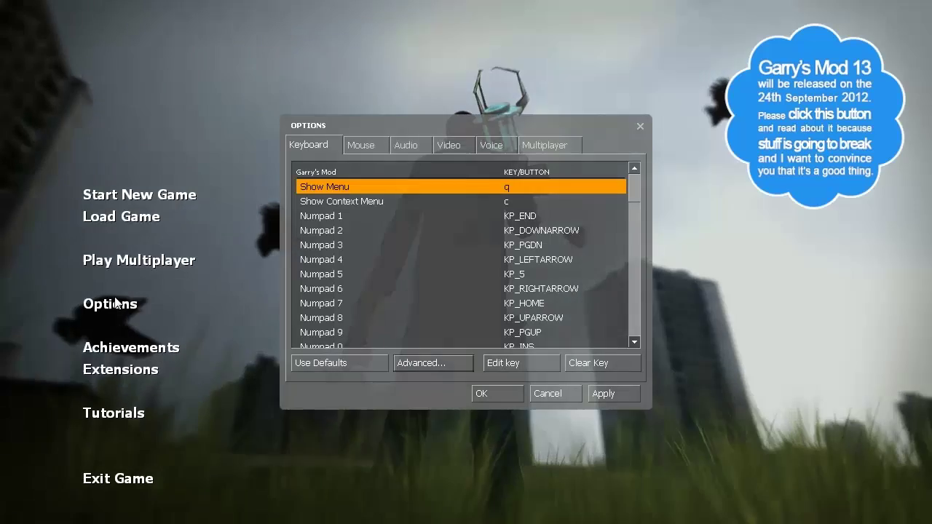
{"action": "left_click", "coordinate": [416, 363]}
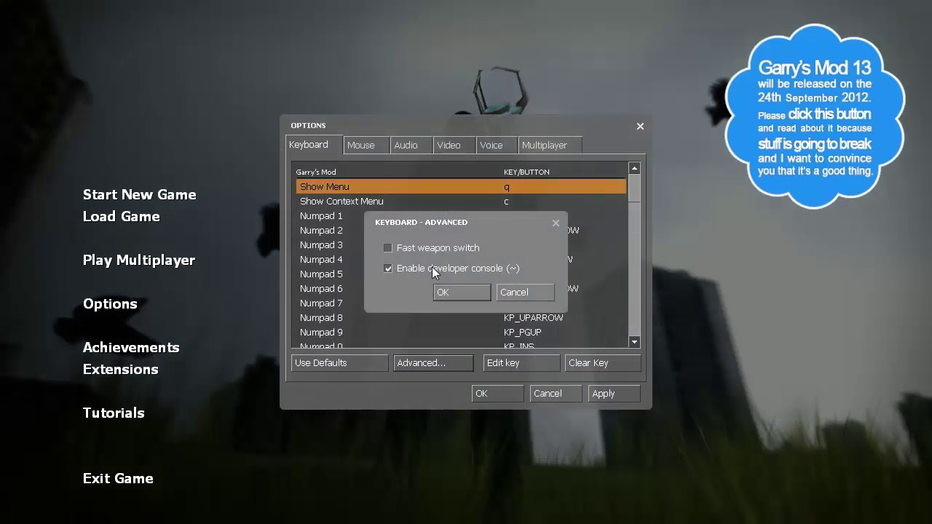
{"action": "left_click", "coordinate": [499, 295]}
{"action": "left_click", "coordinate": [497, 396]}
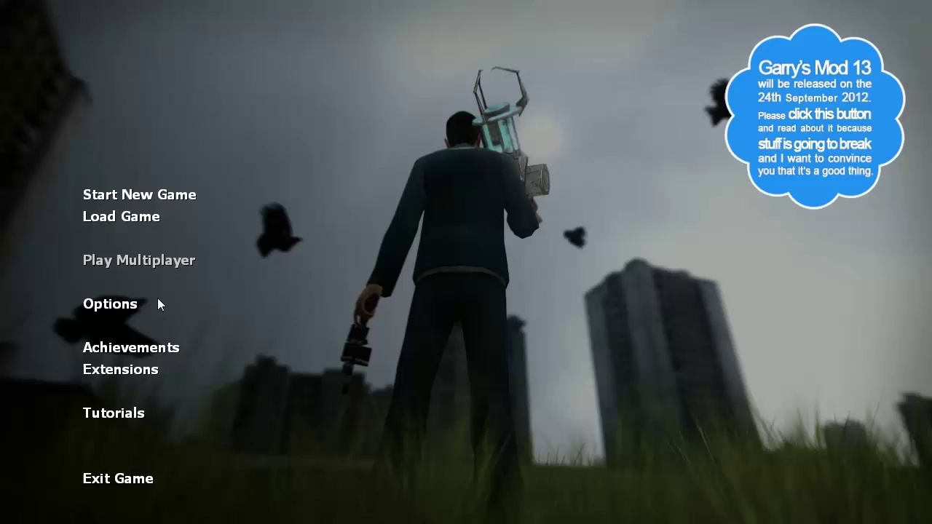
{"action": "key", "text": "grave"}
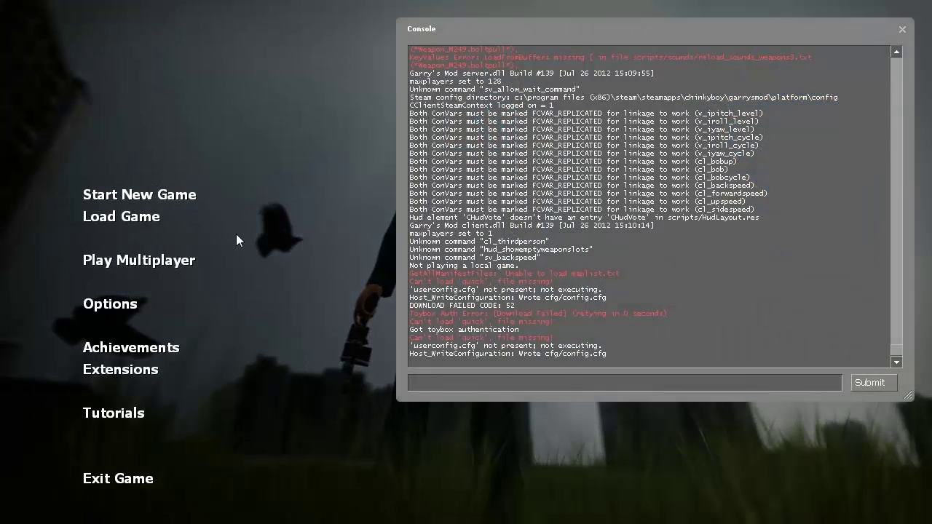
{"action": "type", "text": "connect"}
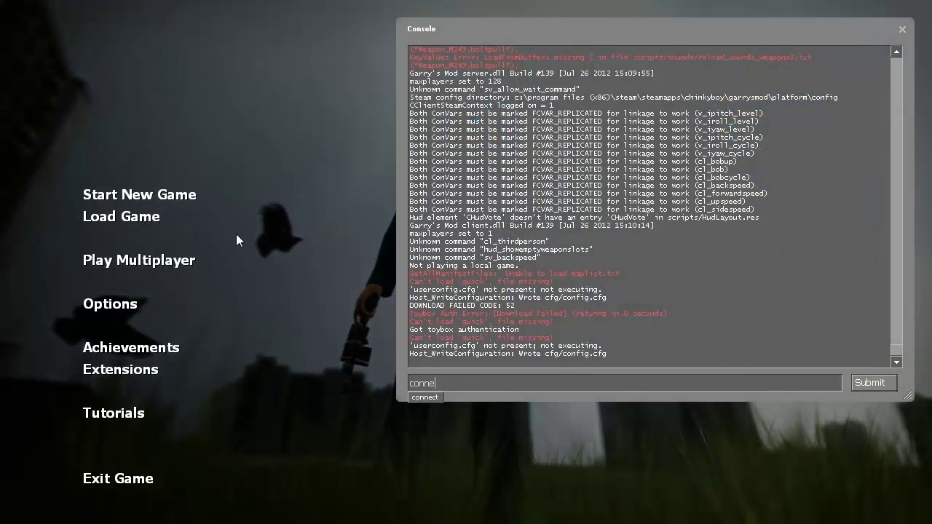